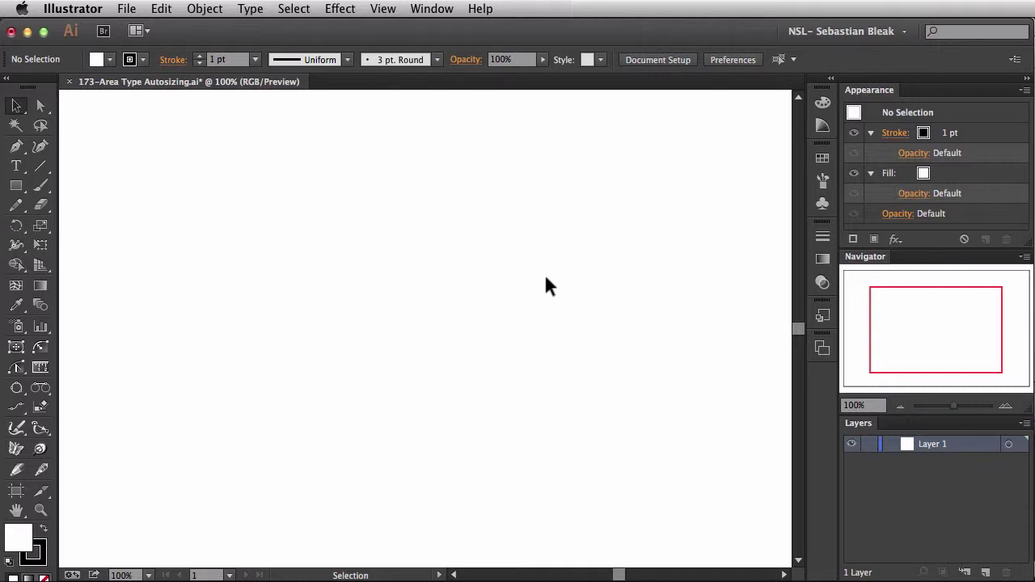
Draw an area type box near the page centre and paste the VIRTUE lyrics into it.
key(t)
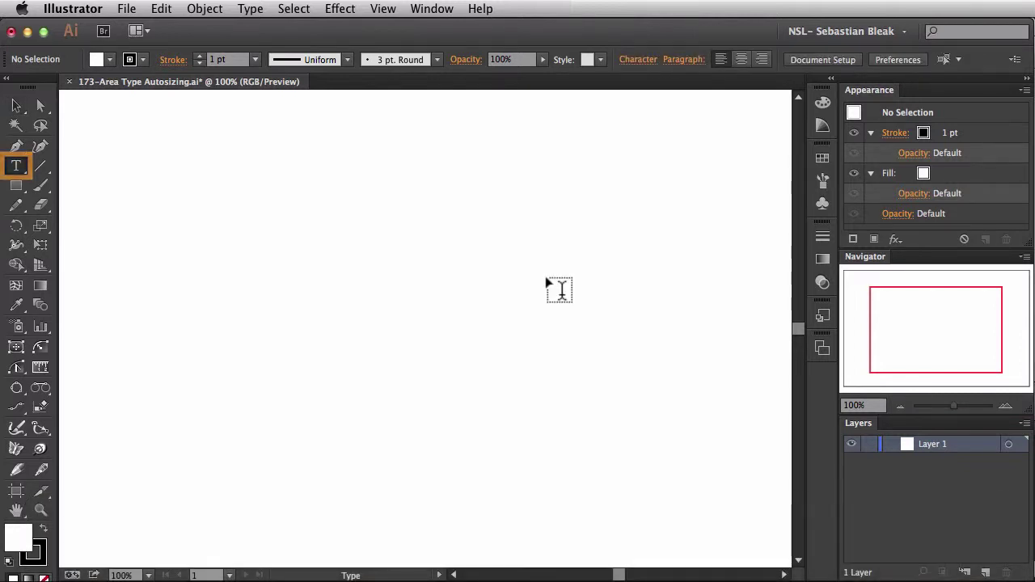
drag(312, 189, 465, 250)
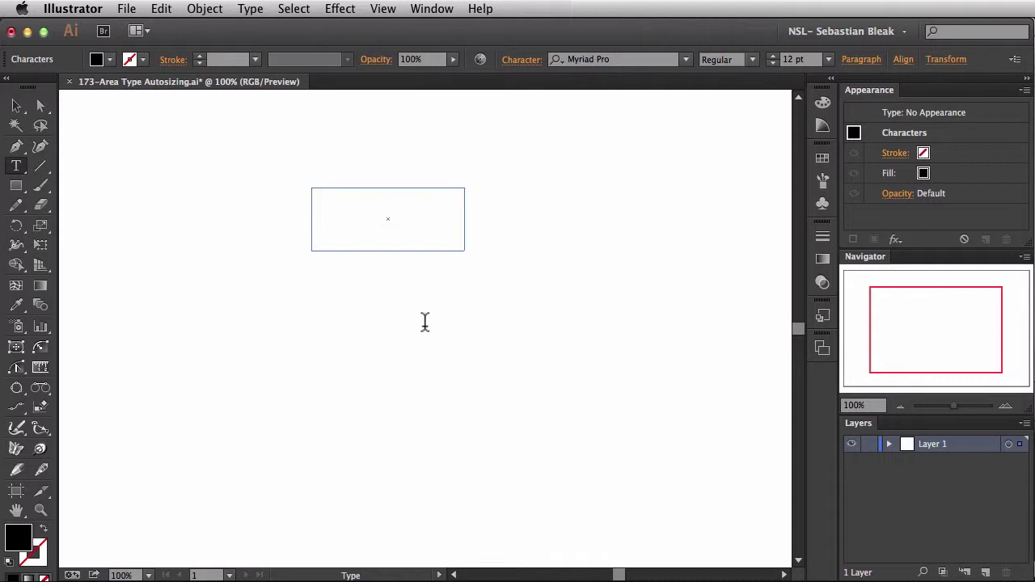
text(VIRTUE: This little girl is seeking a re-action She's consuming everything she can You know they're looking out for you Knowing what you say and do)
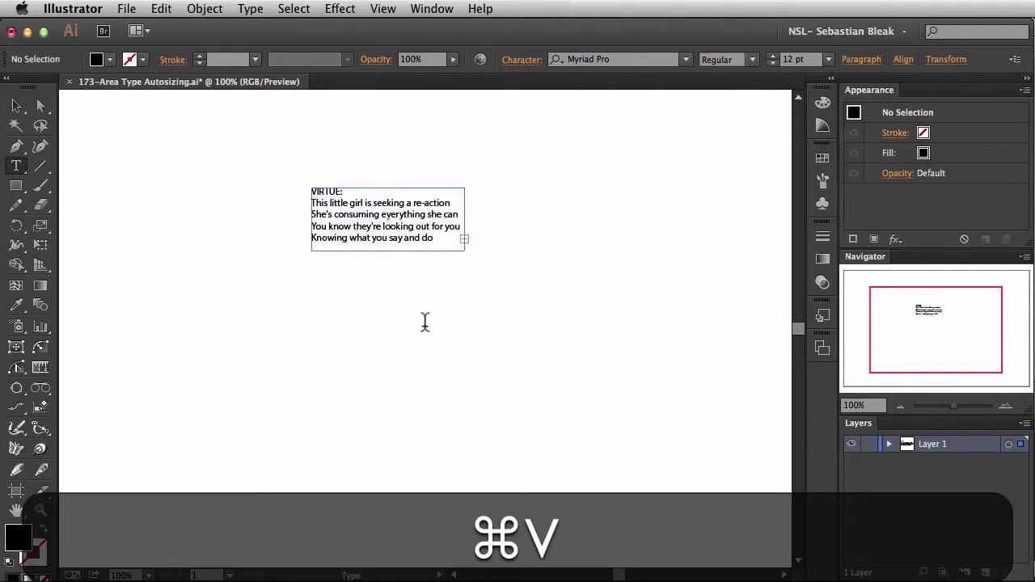
key(super+Return)
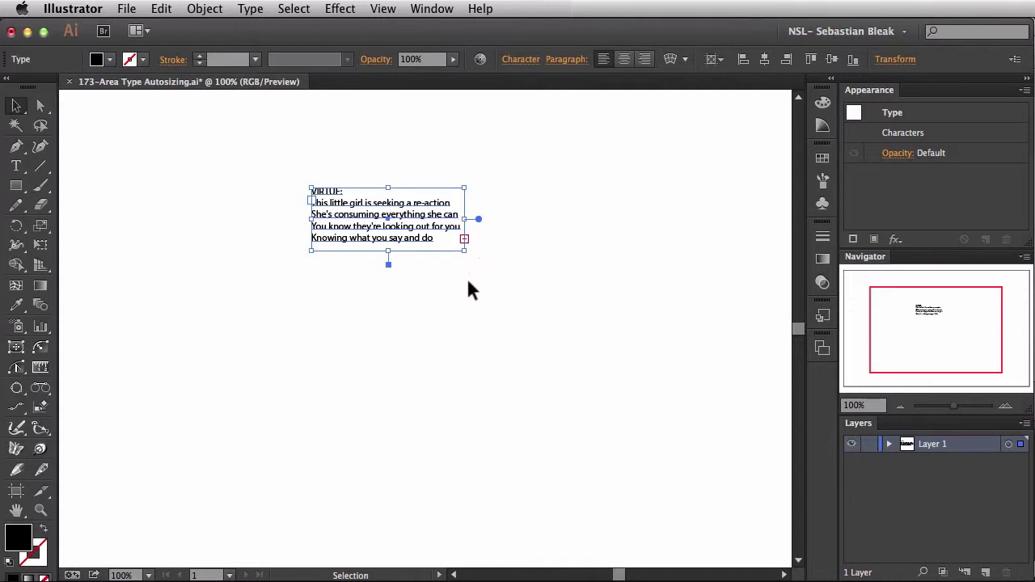
Stretch the text frame downward until the lyrics end with 'Won't swallow the lies'.
drag(388, 255, 386, 388)
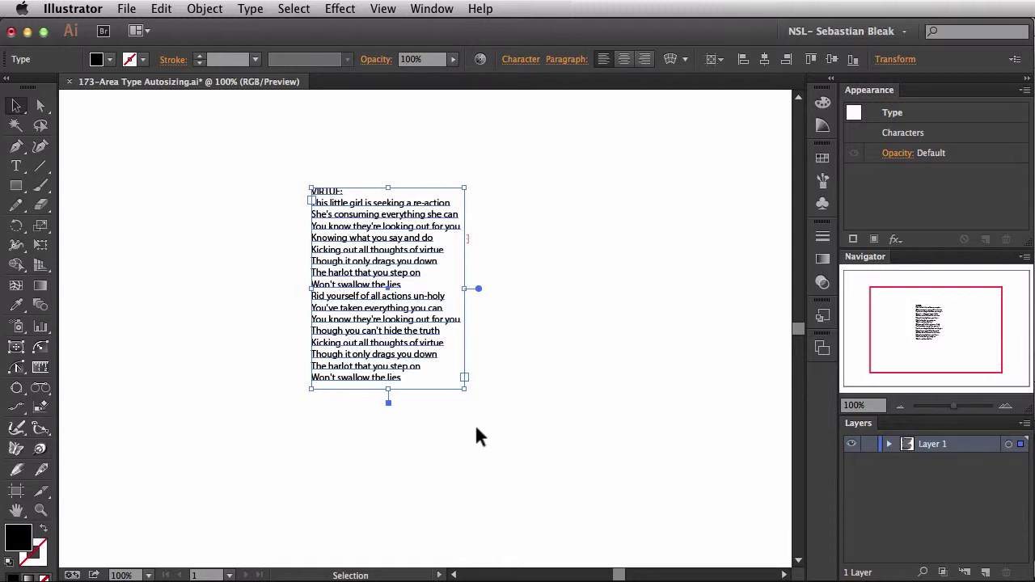
Delete the old frame and paste the VIRTUE lyrics into a new, wider area type box.
key(Delete)
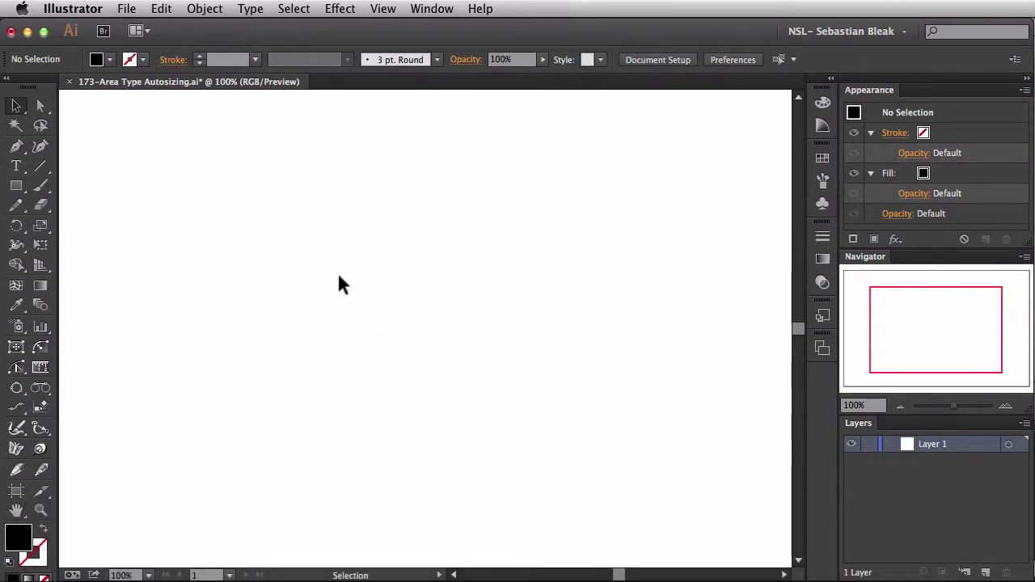
key(t)
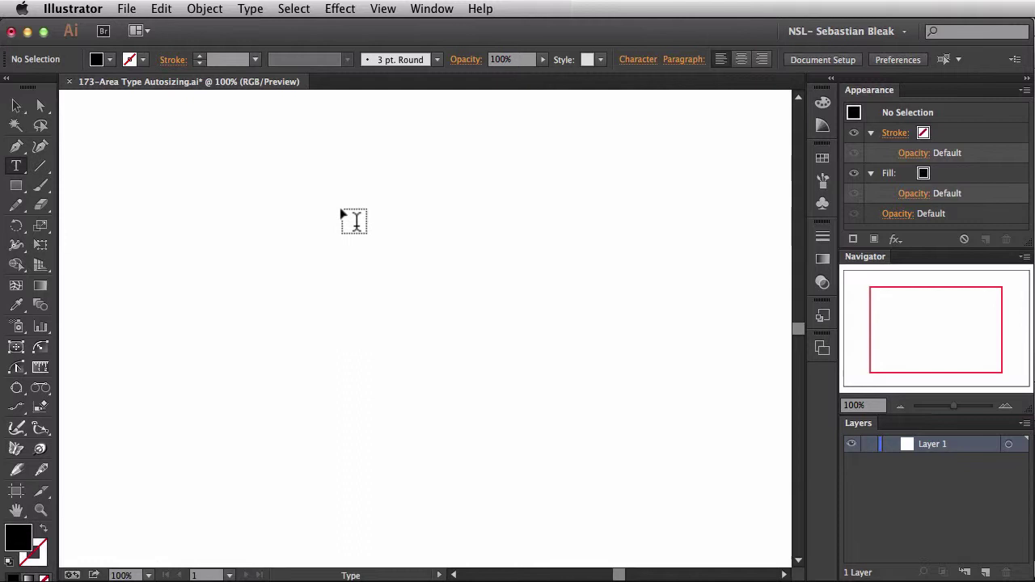
drag(342, 209, 508, 302)
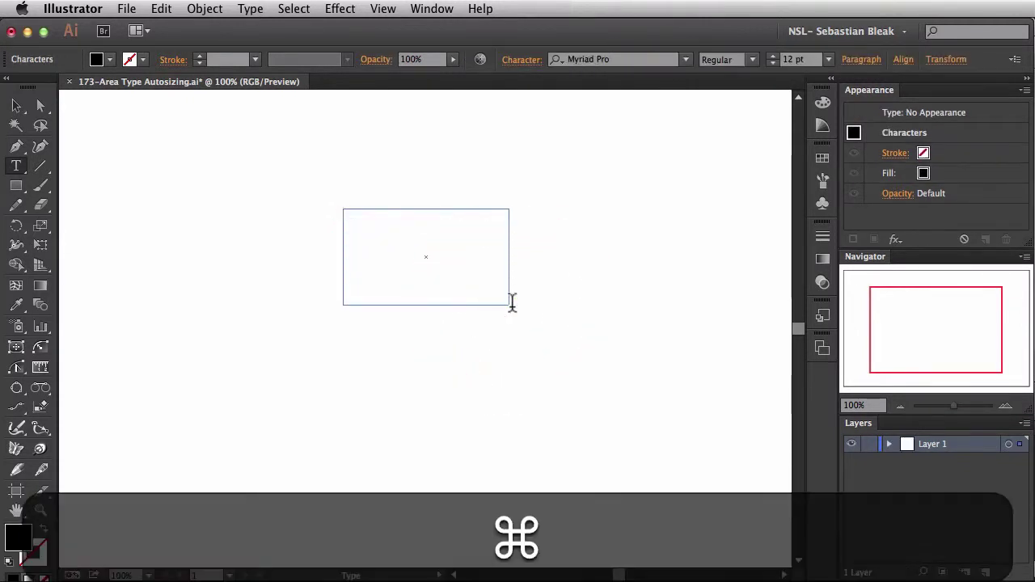
key(super+v)
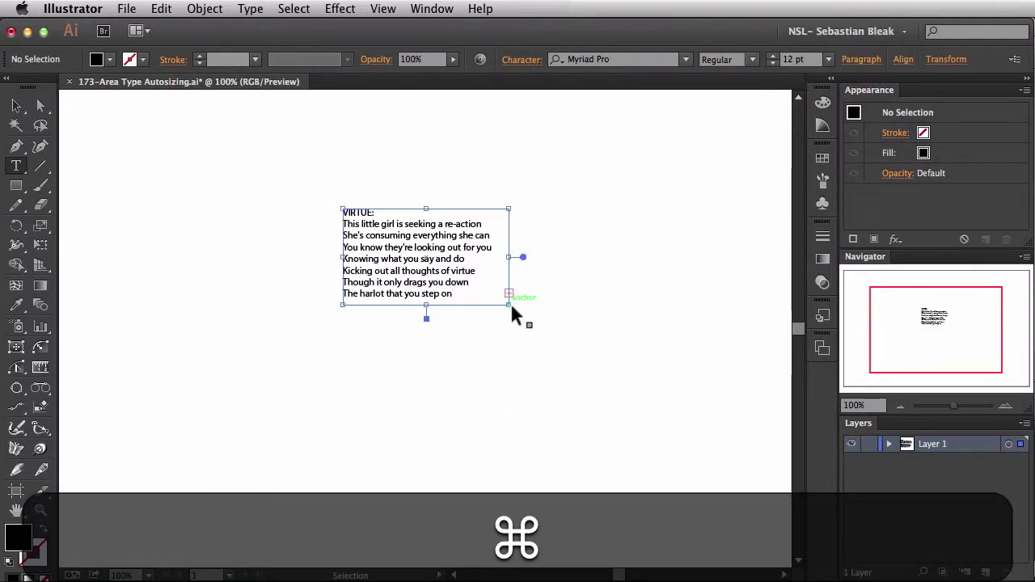
key(super+Return)
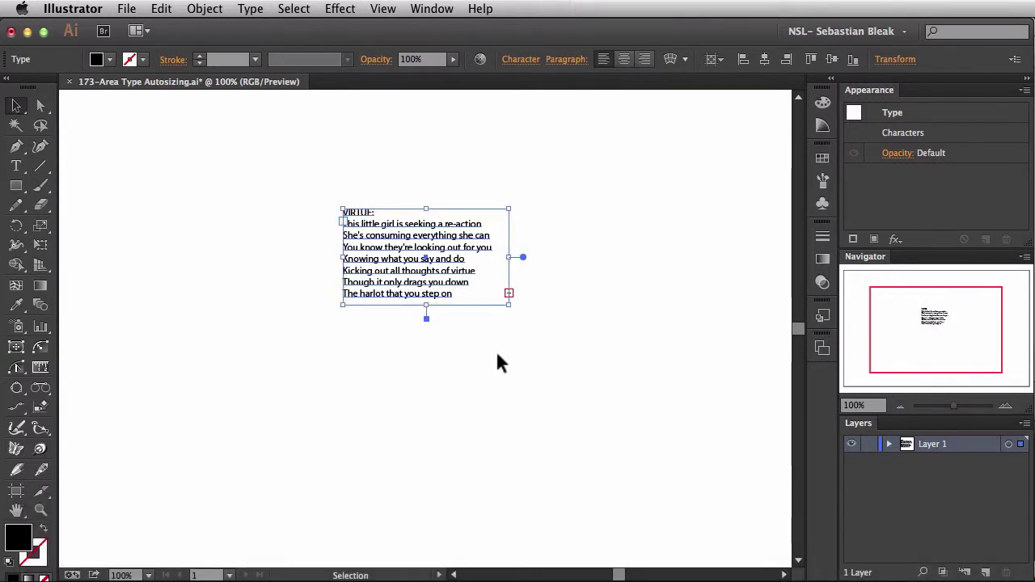
click(77, 9)
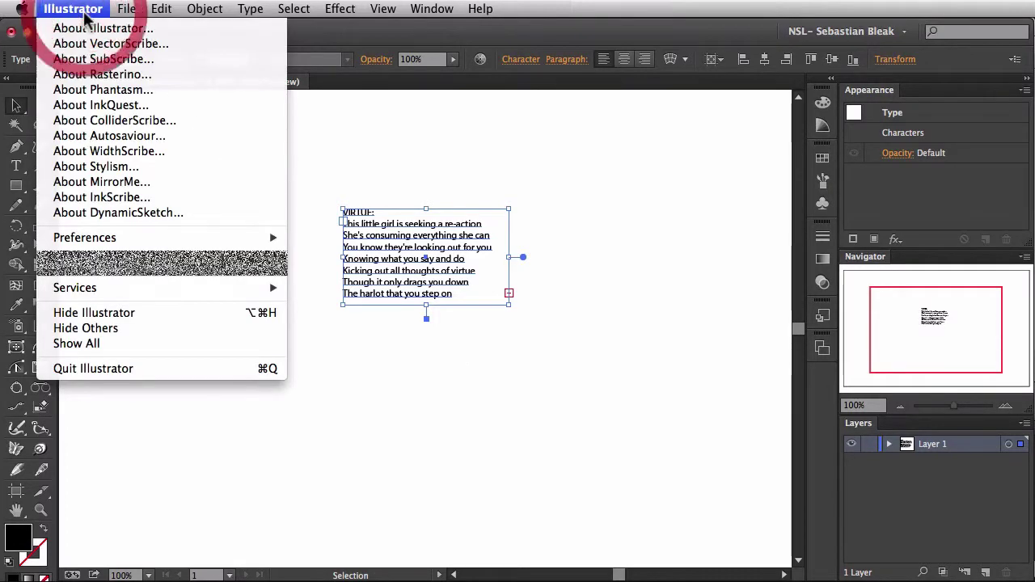
mouse_move(161, 234)
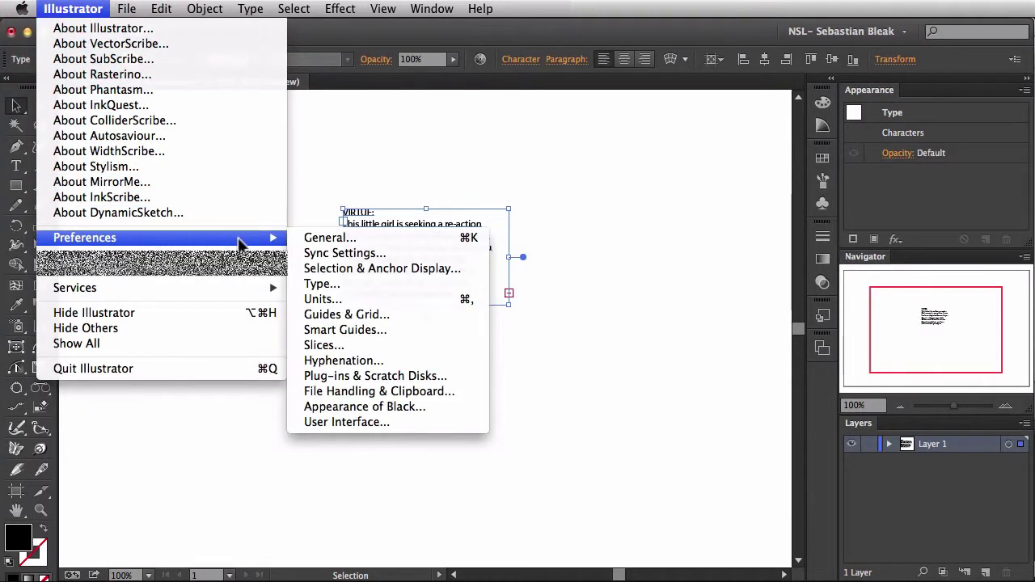
click(372, 290)
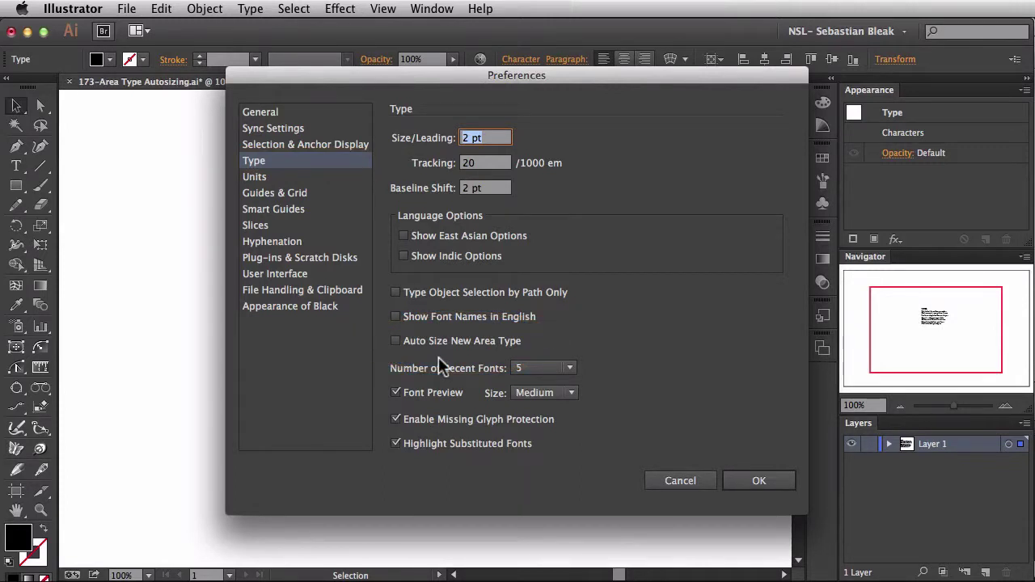
click(395, 340)
click(395, 341)
click(659, 482)
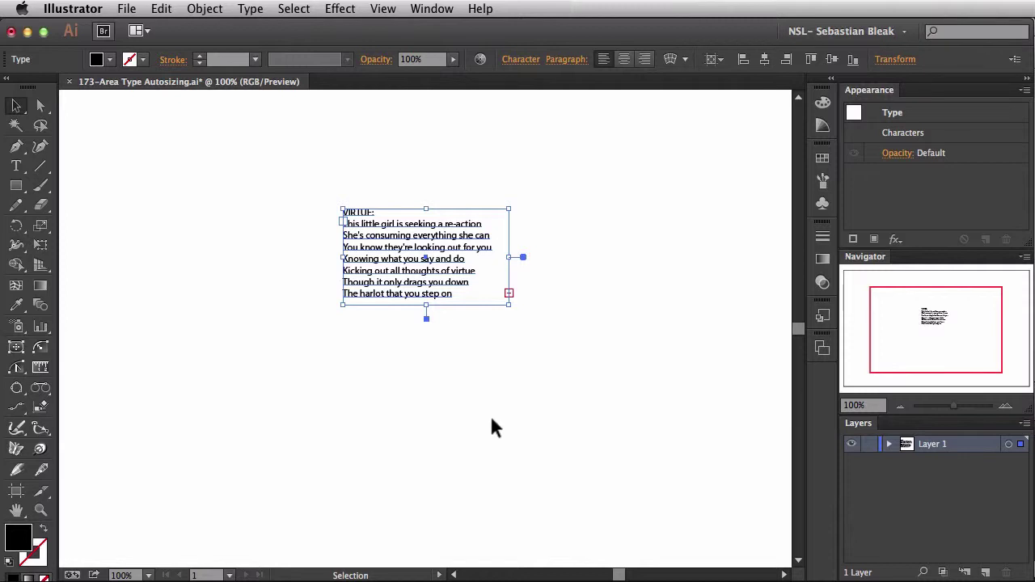
Turn on auto-sizing at the frame's bottom-centre widget so all lines through 'Won't swallow the lies' show.
double_click(425, 320)
double_click(426, 321)
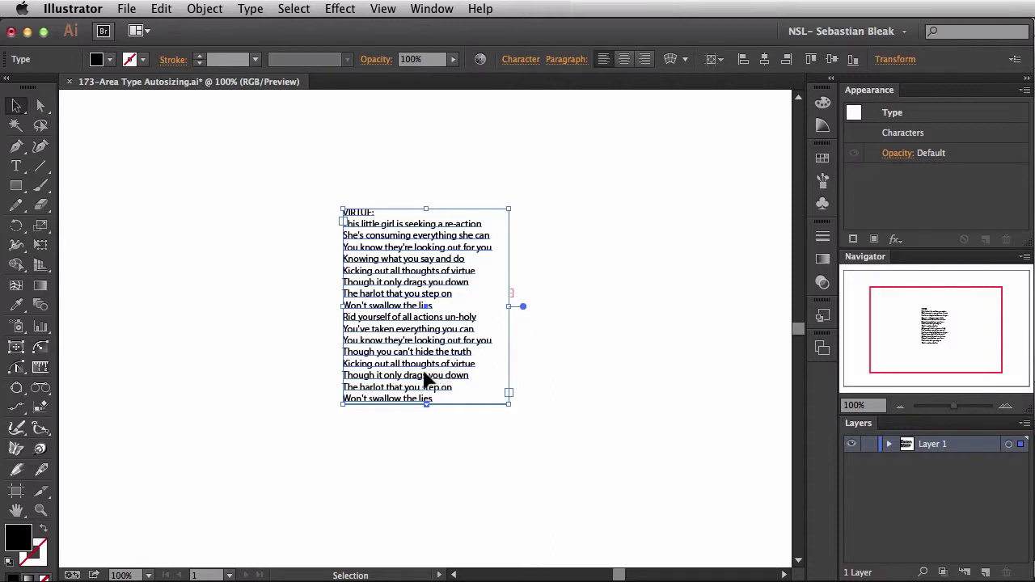
Delete the last six lyric lines so the auto-sized frame shrinks.
double_click(357, 341)
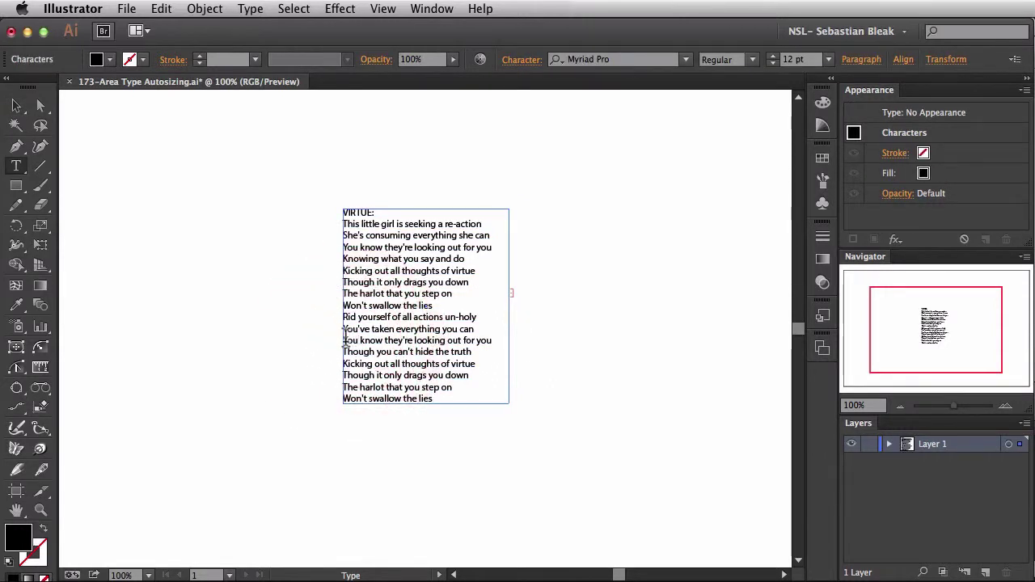
drag(344, 340, 458, 422)
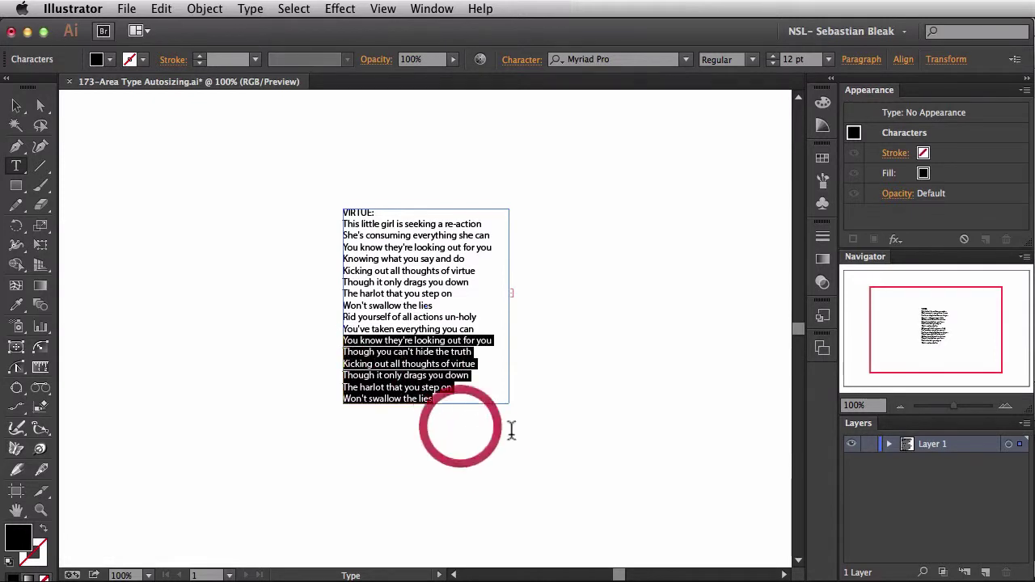
key(BackSpace)
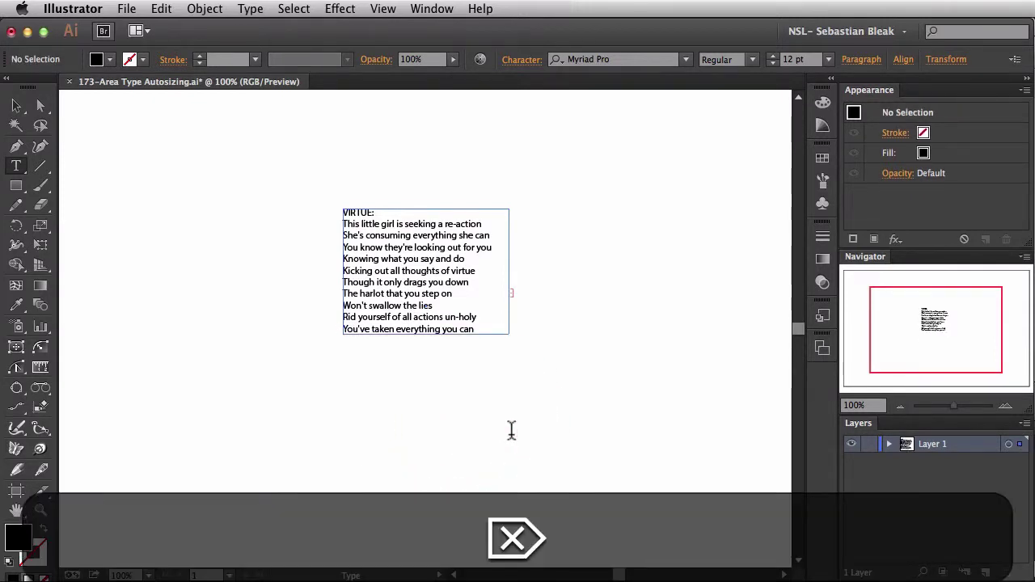
key(super+Return)
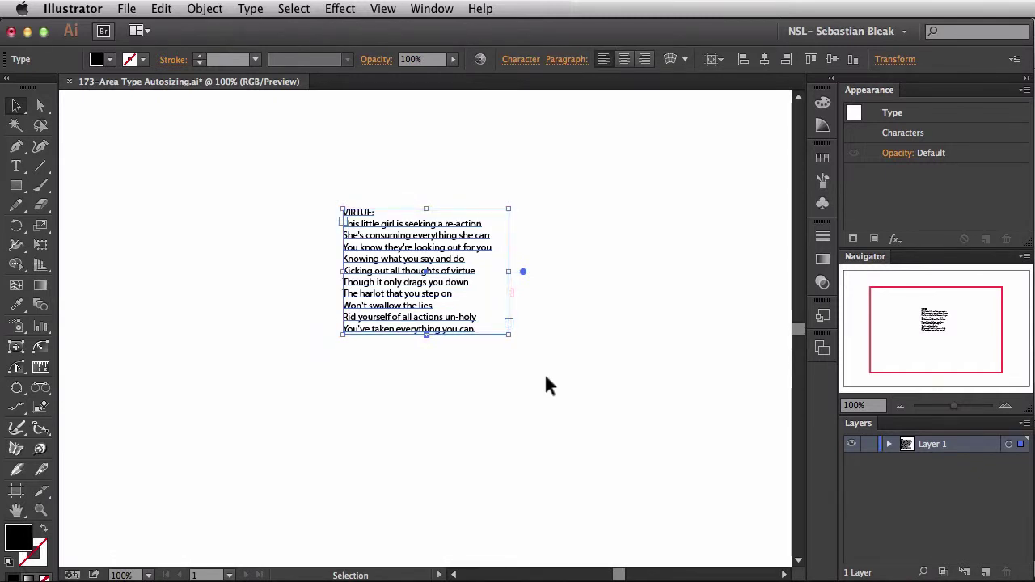
Replace the text with the full pasted lyrics so the frame grows back to 17 lines.
double_click(450, 310)
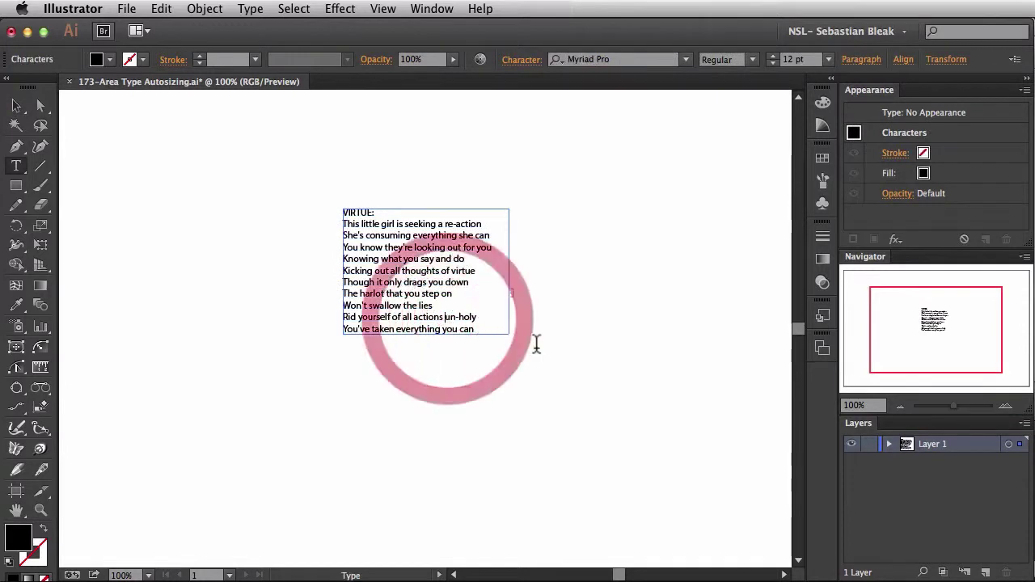
key(super+a)
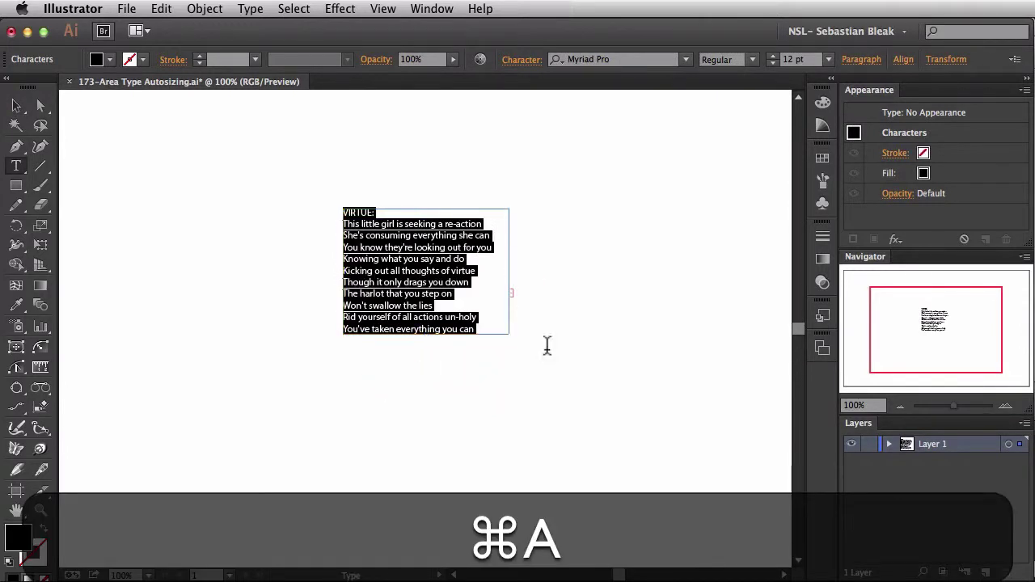
text(VIRTUE: This little girl is seeking a re-action She's consuming everything she can You know they're looking out for you Knowing what you say and do Kicking out all thoughts of virtue Though it only drags you down The harlot that you step on Won't swallow the lies Rid yourself of all actions un-holy You've taken everything you can You know they're looking out for you Though you can't hide the truth Kicking out all thoughts of virtue Though it only drags you down The harlot that you step on Won't swallow the lies)
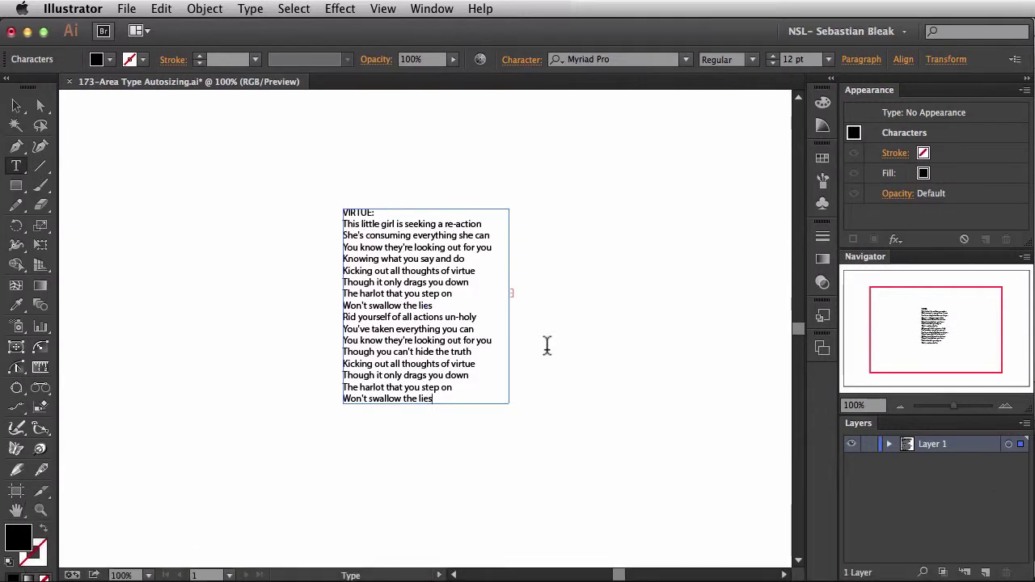
key(super)
key(super+Return)
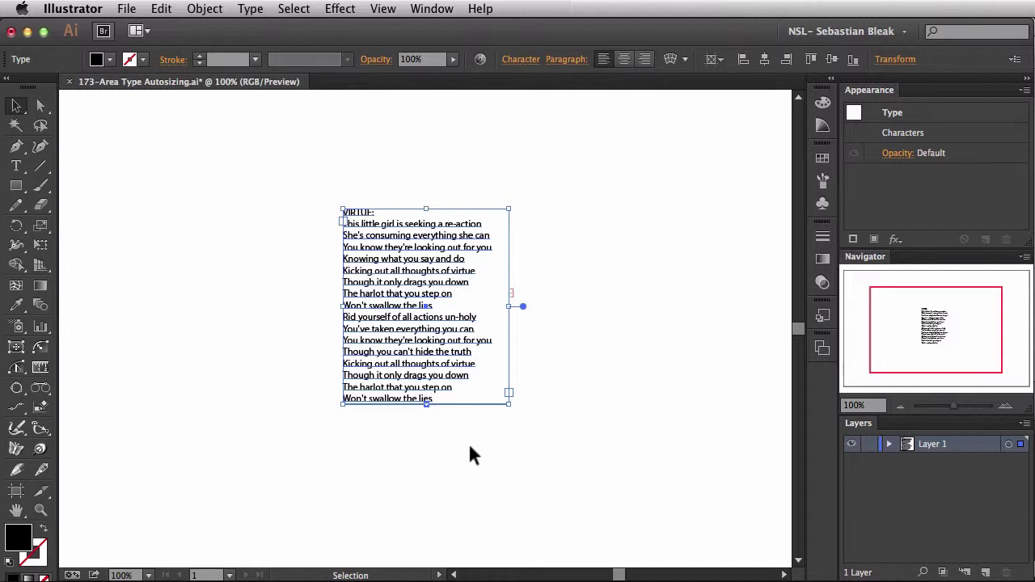
Shorten the frame to hide the last lines, then restore auto-sizing to fit all 17 lines.
click(425, 404)
click(425, 403)
mouse_move(428, 411)
mouse_down()
mouse_move(423, 423)
mouse_move(425, 364)
mouse_up()
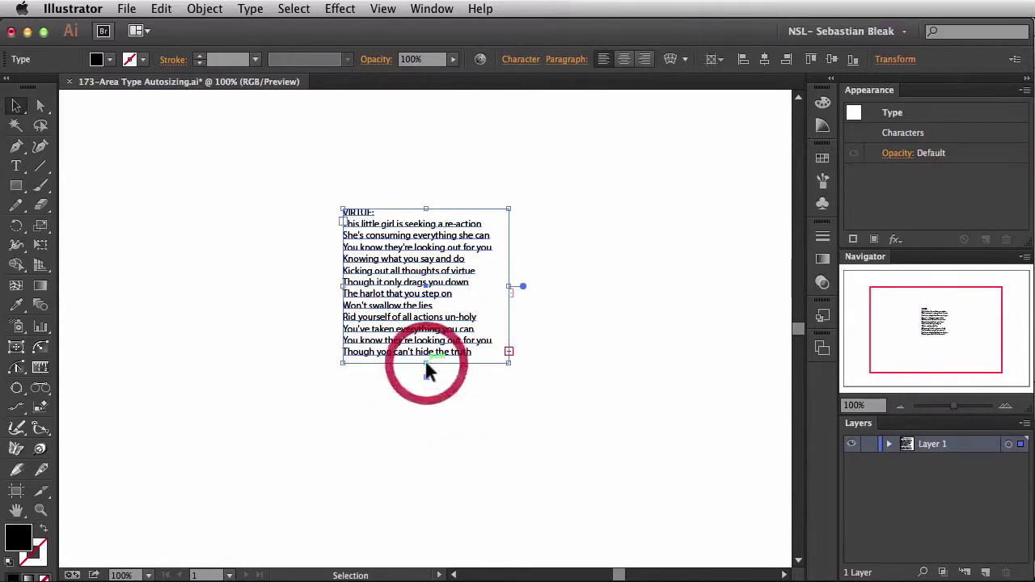
double_click(426, 366)
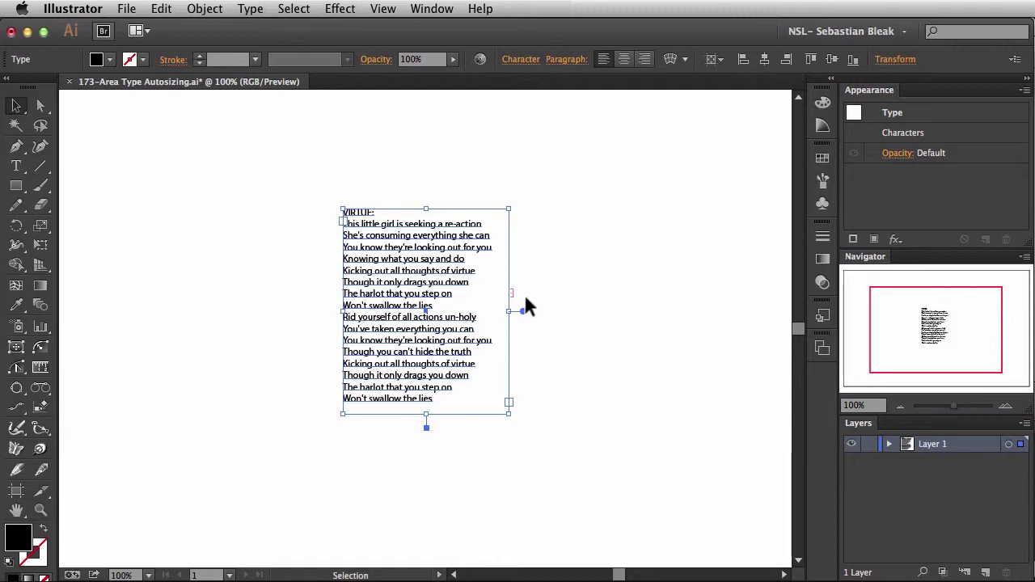
Drag the auto-sized lyrics frame slightly to the left on the artboard.
click(423, 328)
drag(423, 328, 396, 372)
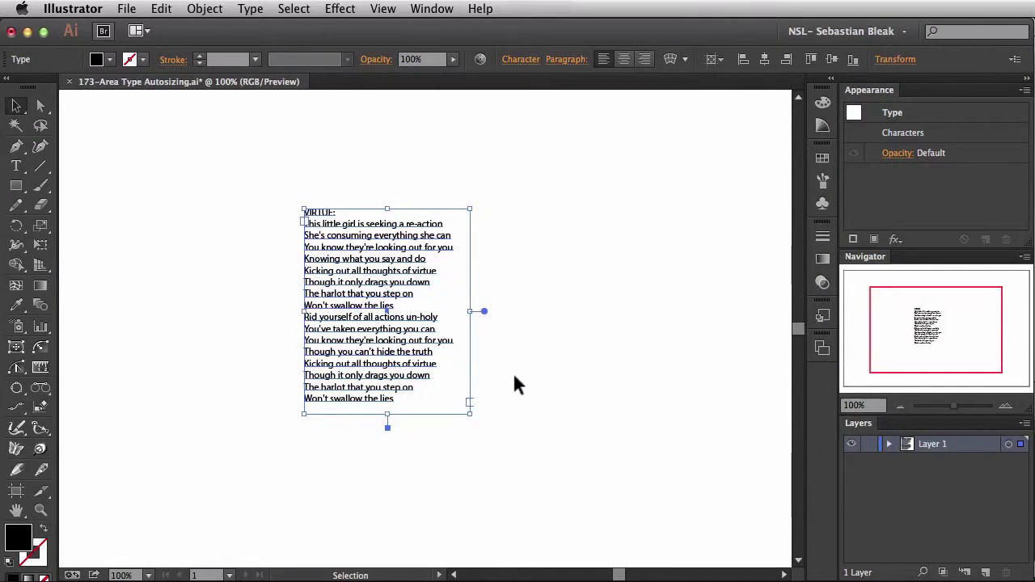